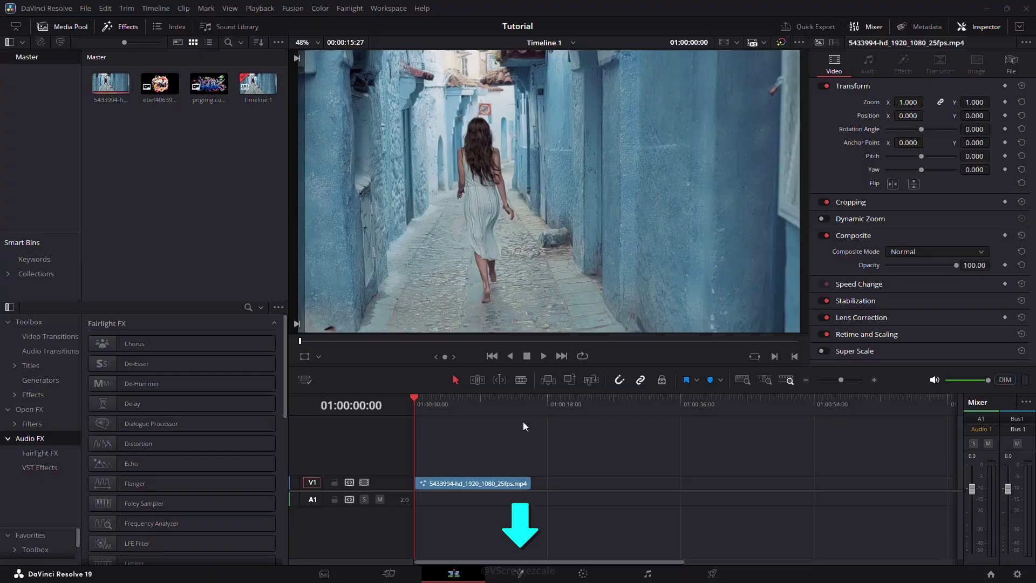
Open the clip in Fusion and insert a Planar Tracker between MediaIn1 and MediaOut1, spacing the MediaIn1 node away from it.
click(519, 574)
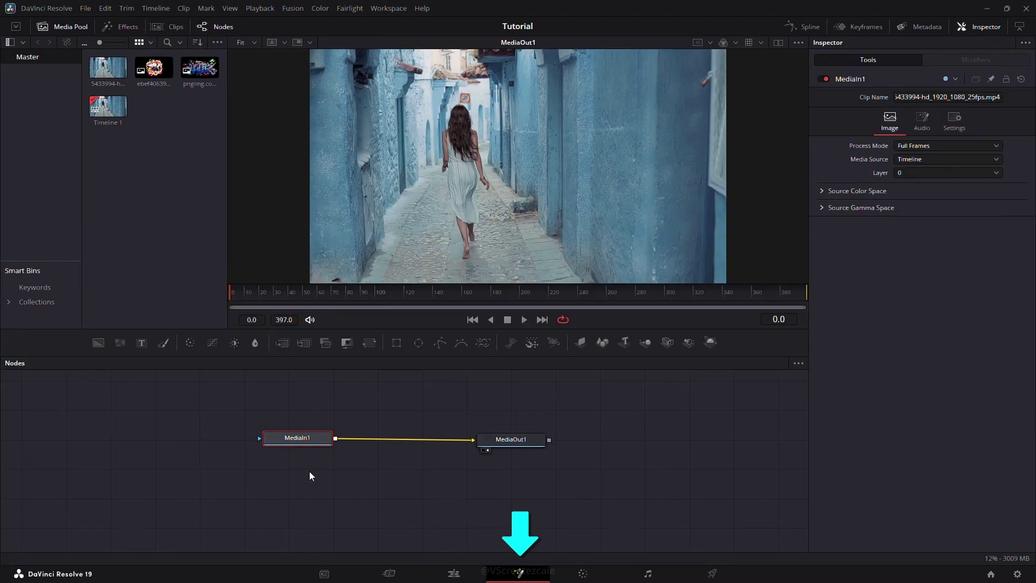
key(shift+space)
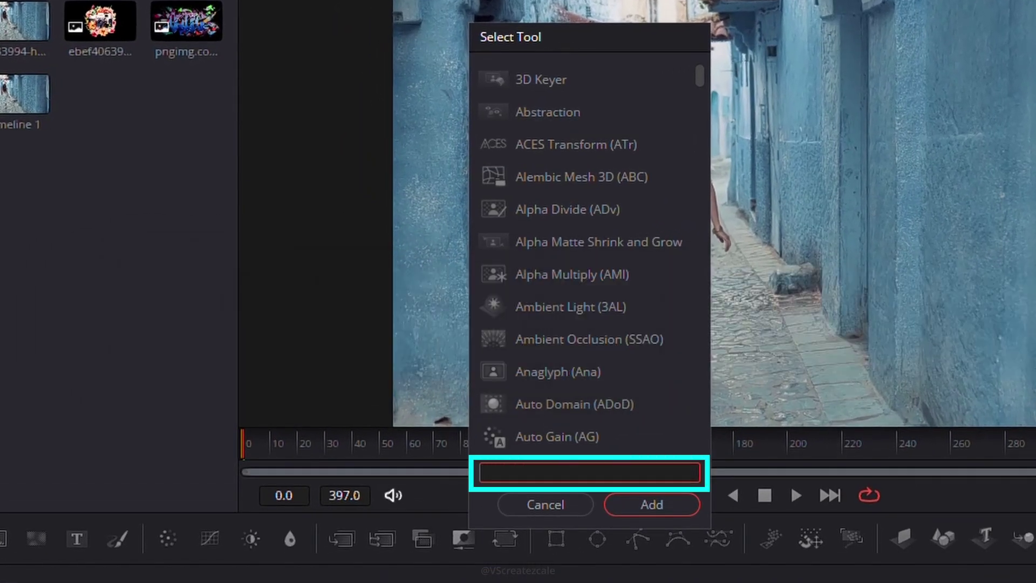
text(plan)
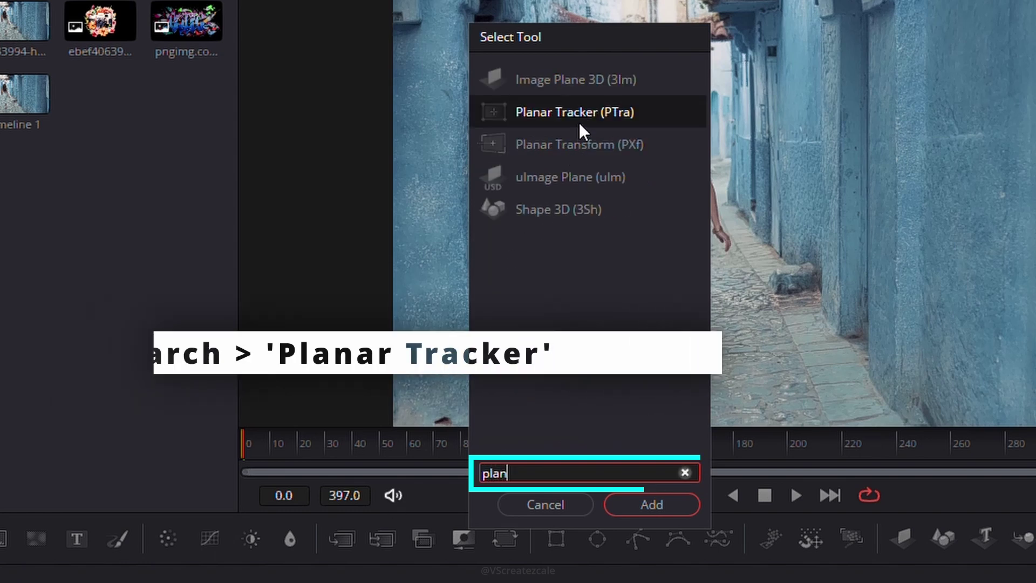
click(604, 113)
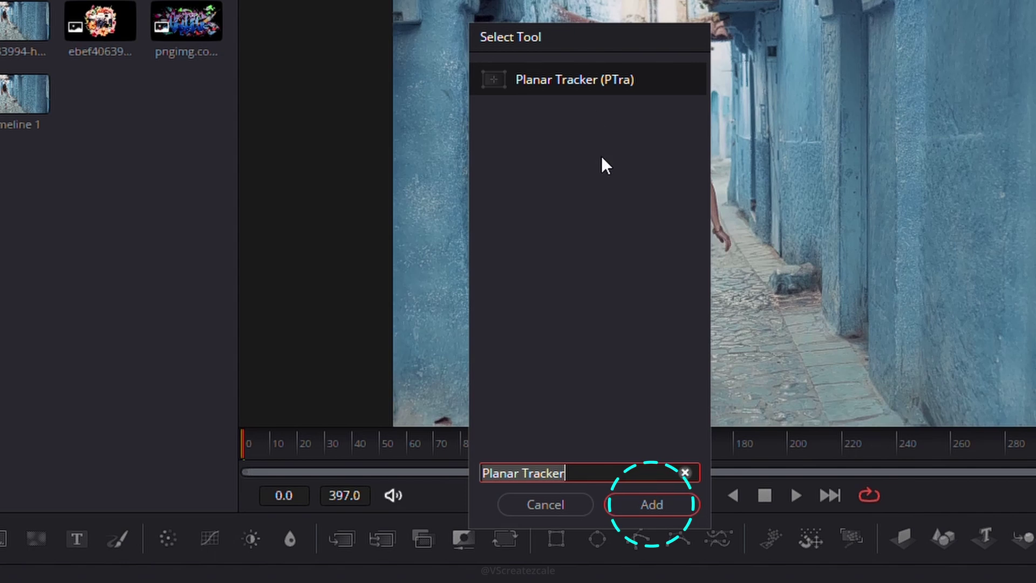
click(671, 515)
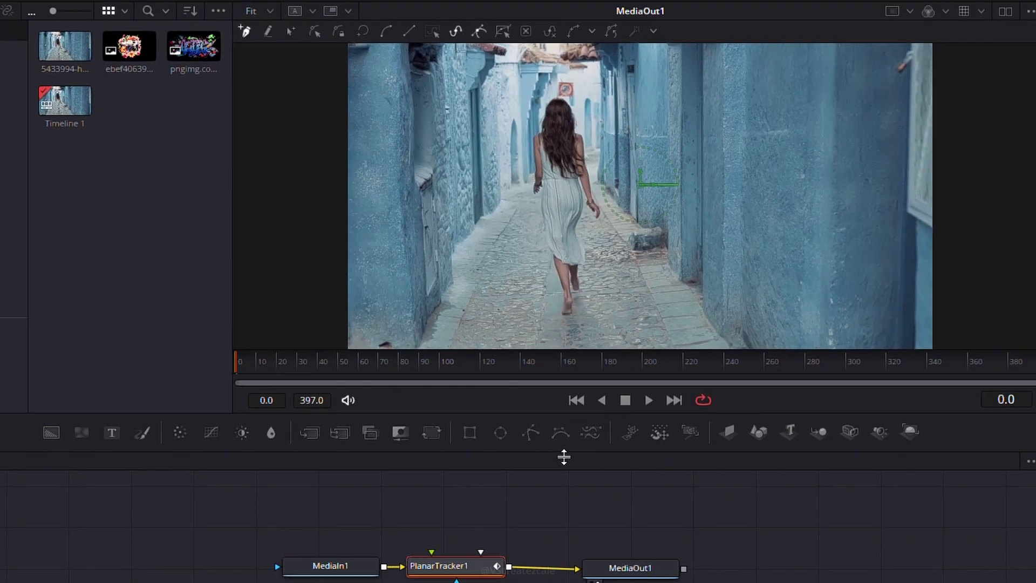
drag(279, 438, 265, 437)
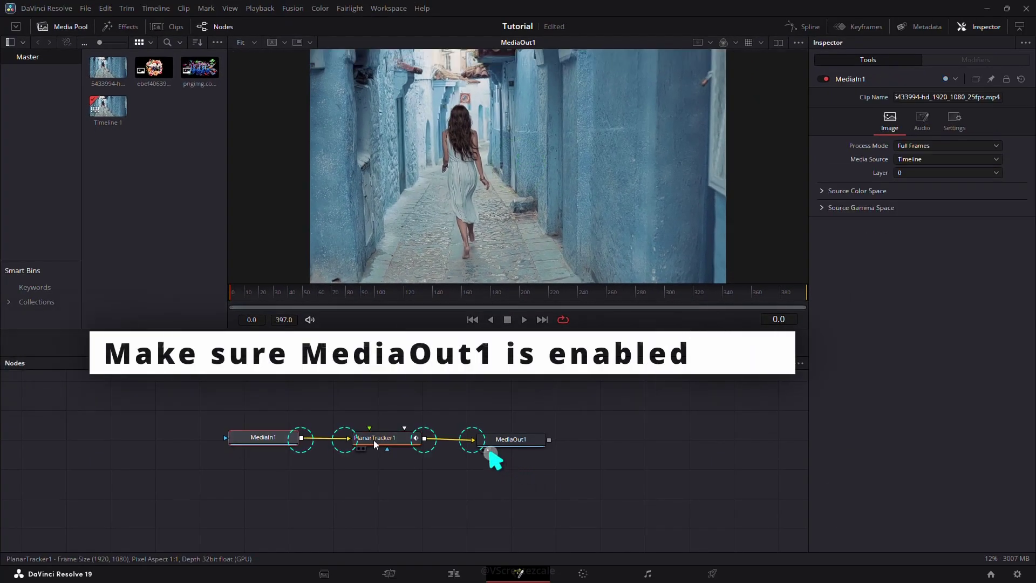
At frame 175, draw a closed four-sided tracking outline for PlanarTracker1 around the blue wall beside the woman.
click(382, 439)
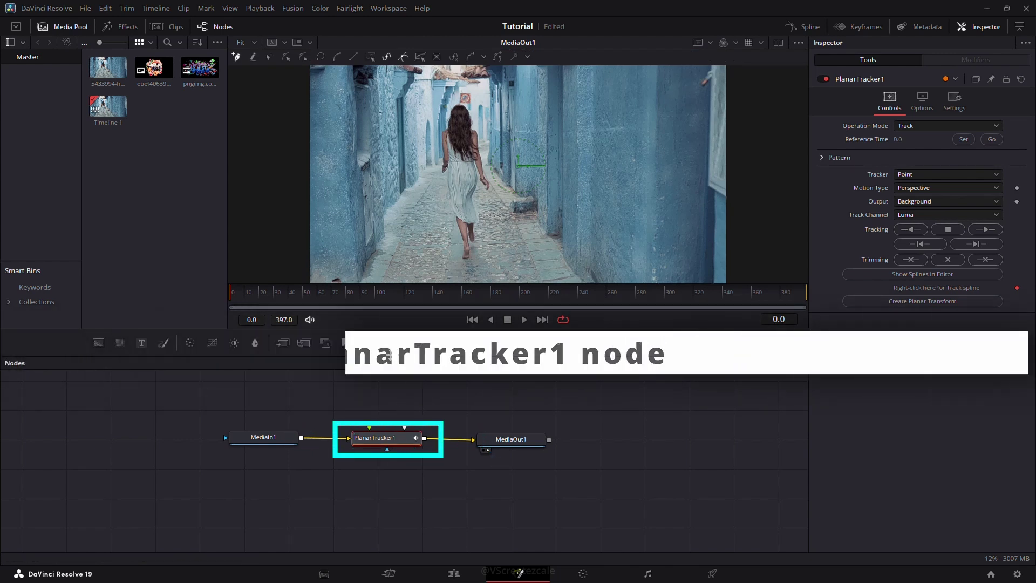
drag(315, 287, 487, 292)
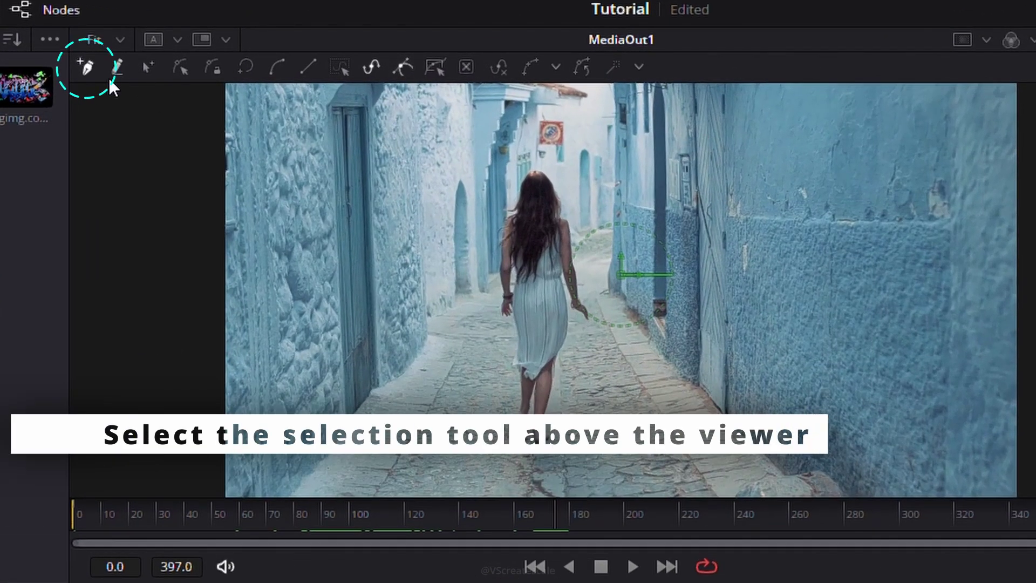
click(92, 69)
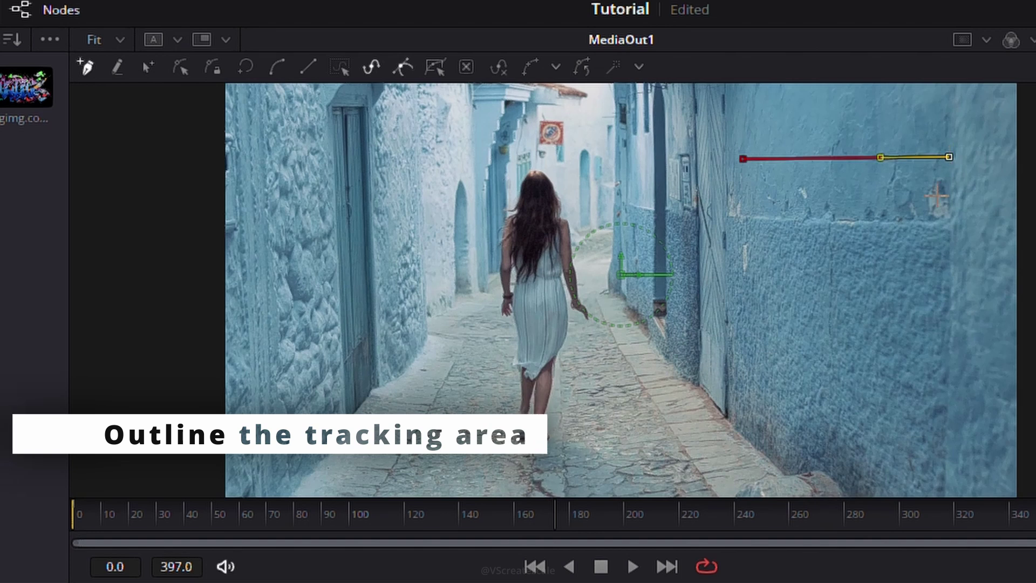
click(940, 441)
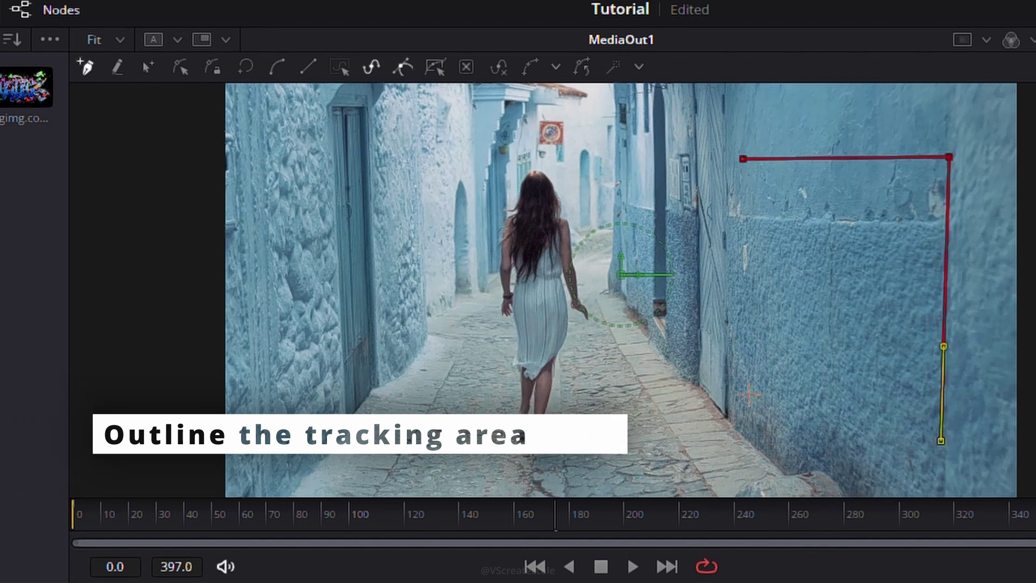
click(741, 158)
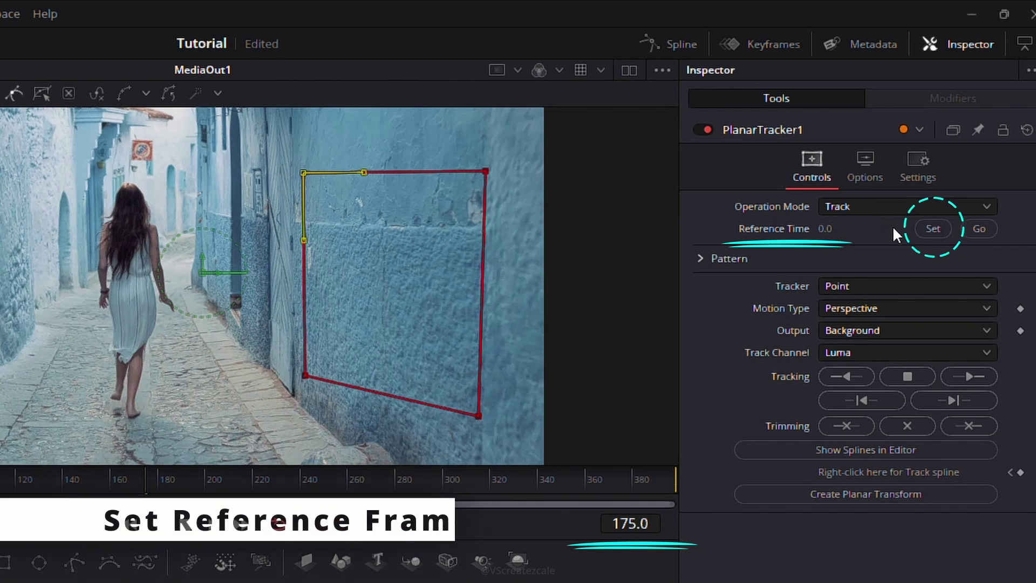
Set frame 175 as the reference time and track the outlined wall forward to the end and backward to the start.
click(932, 228)
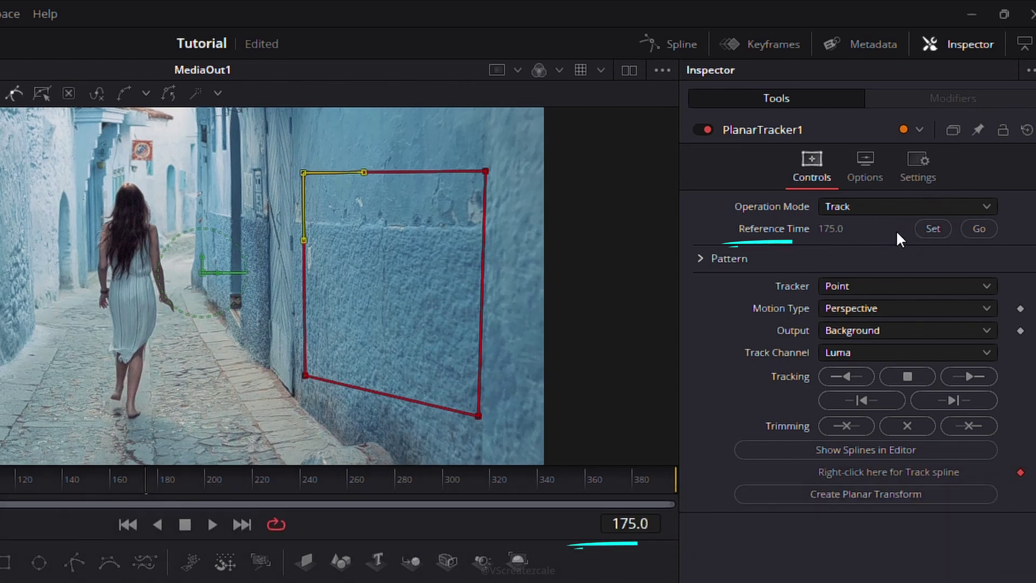
click(991, 376)
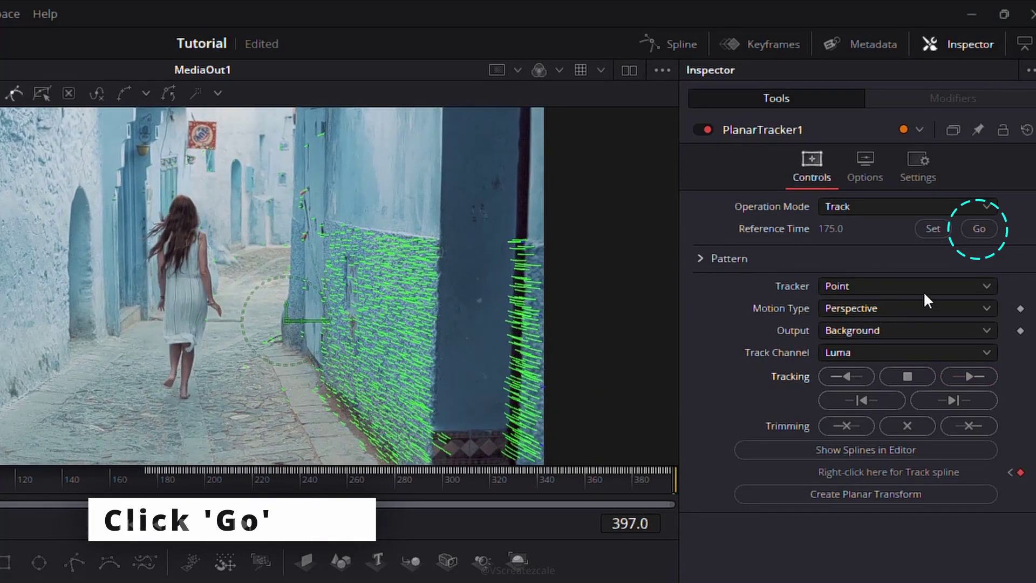
click(973, 231)
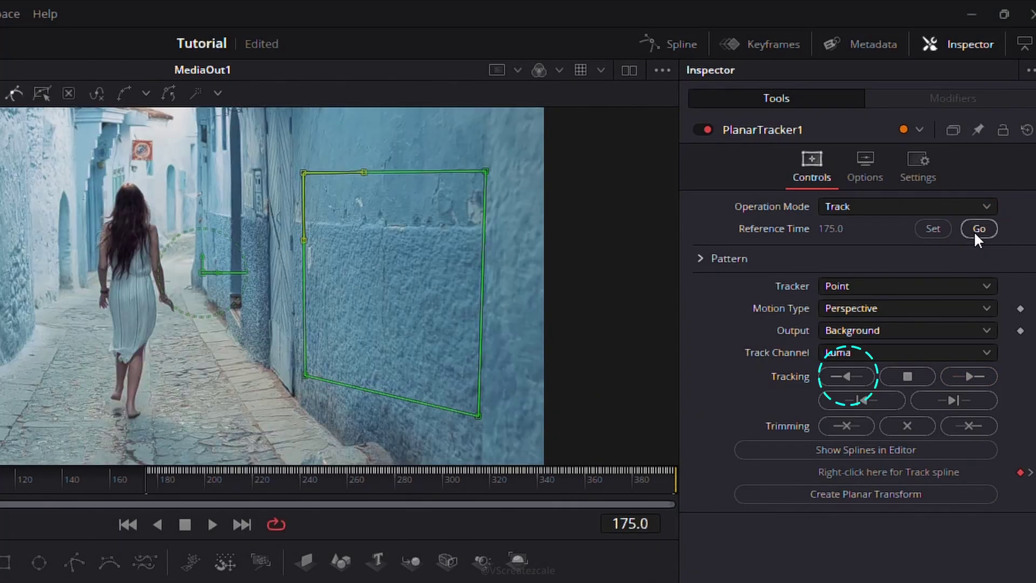
click(853, 372)
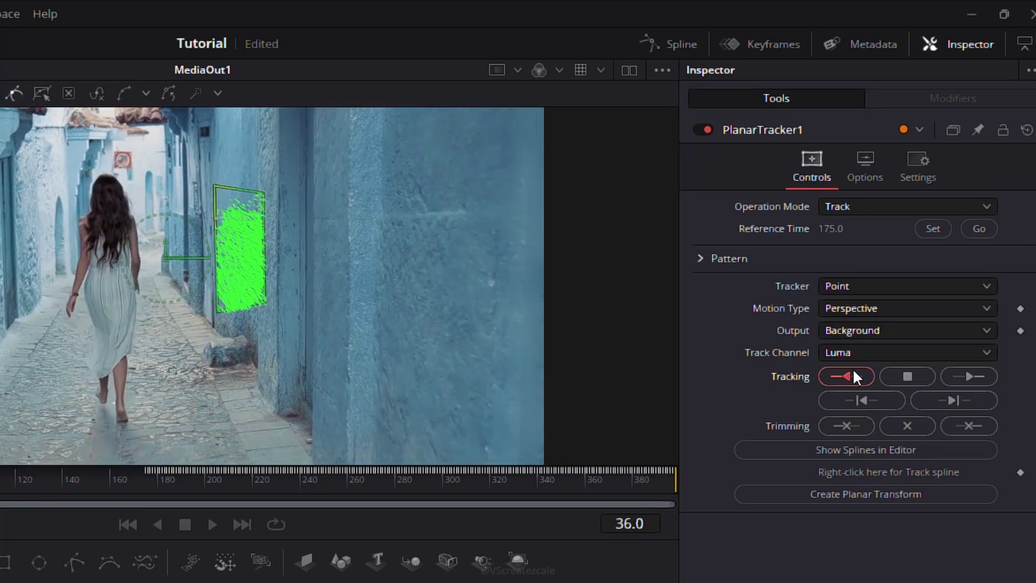
click(977, 231)
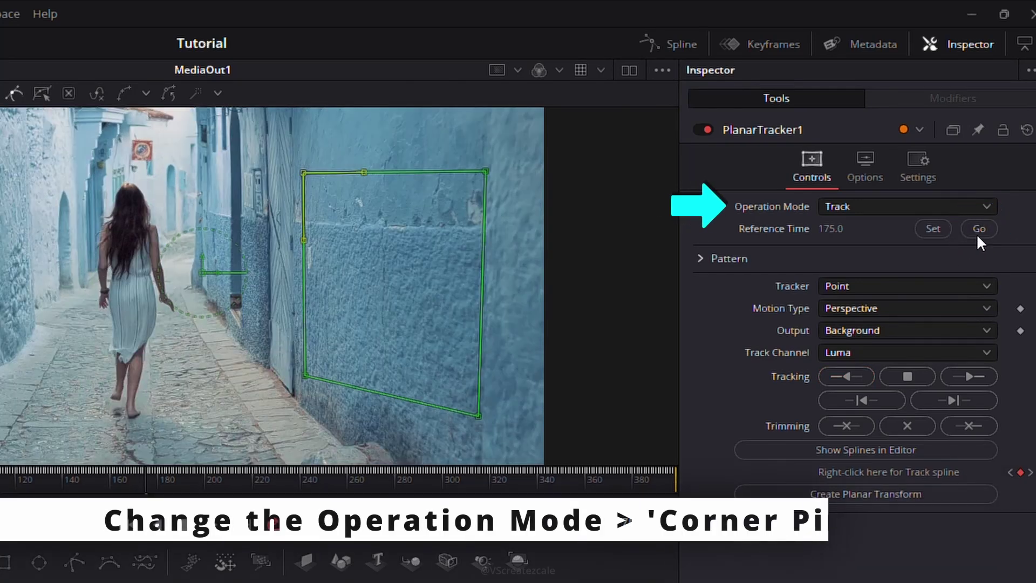
Set the planar tracker's operation mode to Corner Pin and show the grid for Corner Pin 1.
click(979, 205)
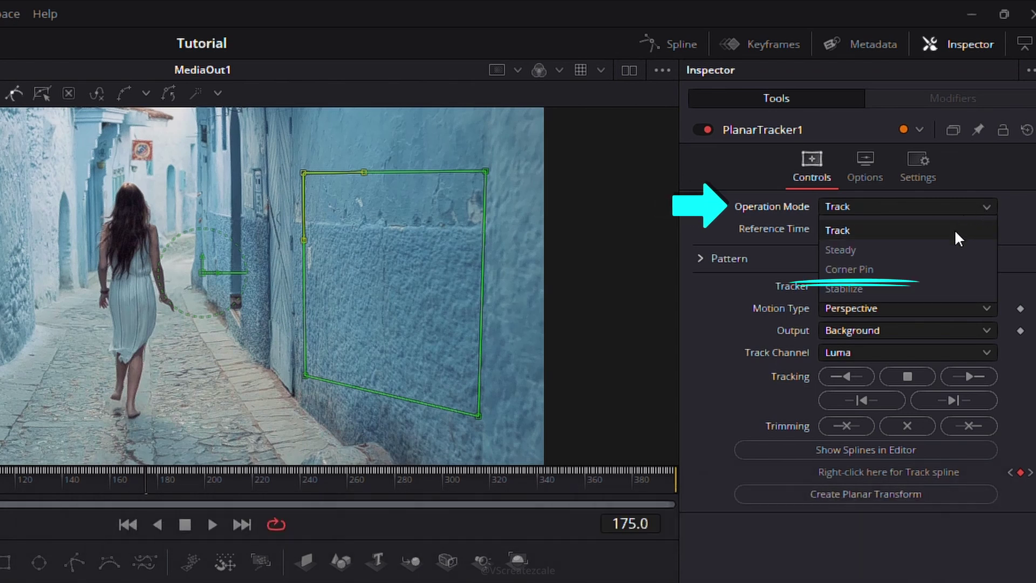
click(932, 269)
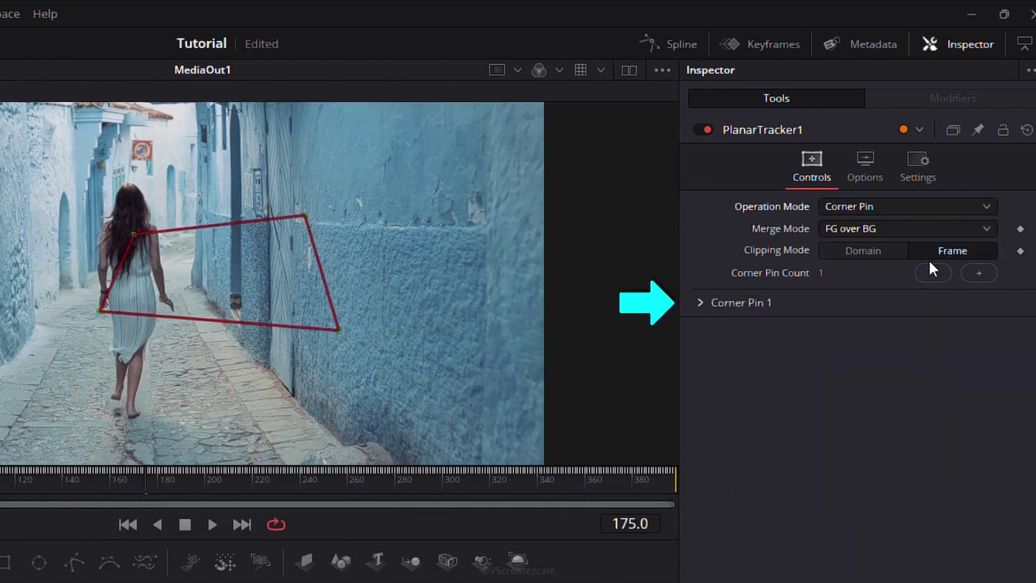
click(700, 303)
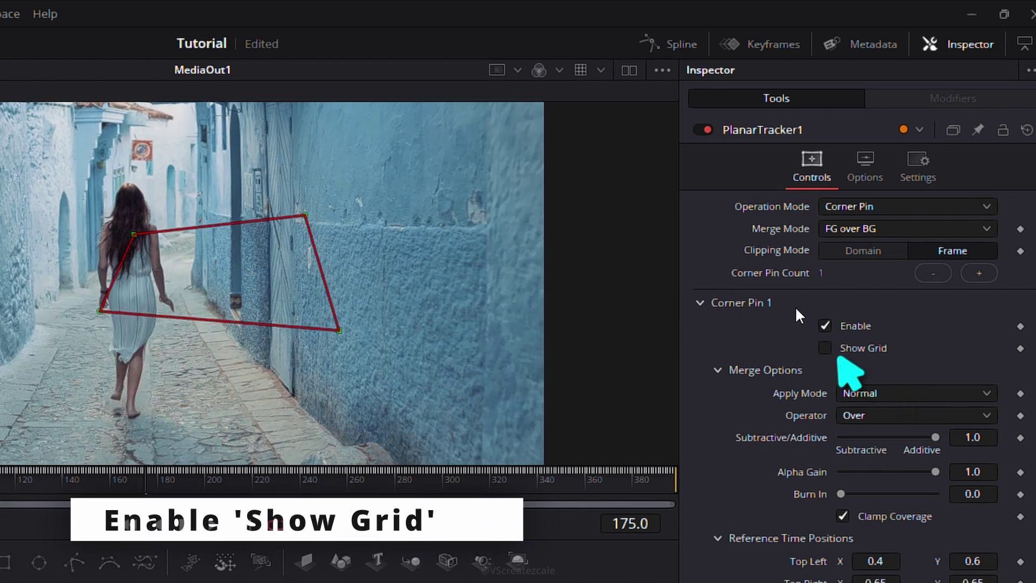
click(826, 349)
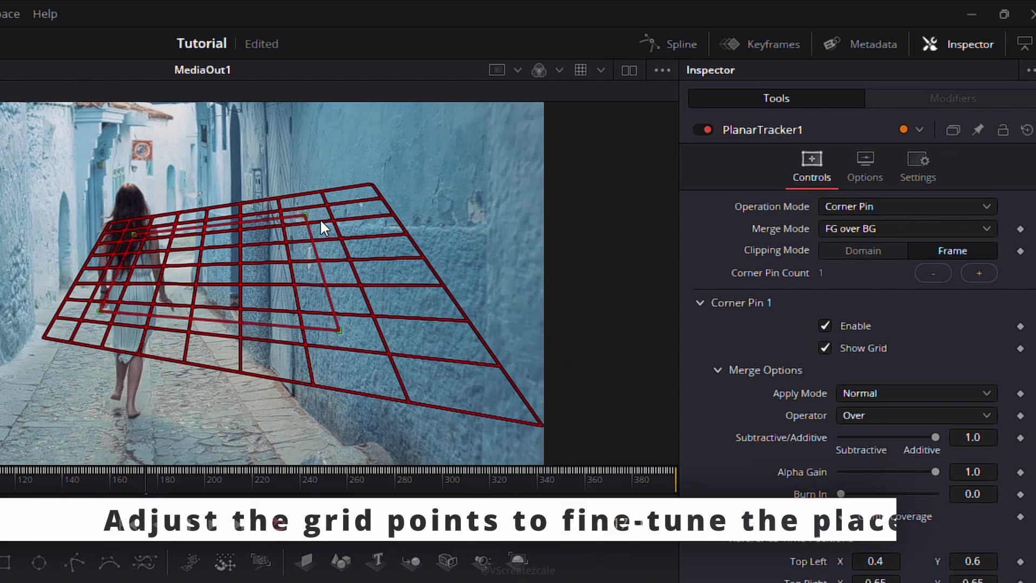
Move the four corner pins to match the blue wall's perspective, check the alignment at other frames, and hide the grid.
drag(303, 212, 485, 170)
drag(328, 331, 483, 447)
drag(122, 310, 264, 361)
drag(135, 234, 289, 185)
drag(264, 362, 292, 354)
drag(145, 482, 17, 481)
mouse_move(345, 371)
mouse_down()
mouse_move(335, 382)
mouse_move(349, 396)
mouse_move(340, 383)
mouse_up()
drag(354, 177, 344, 169)
drag(250, 185, 249, 171)
drag(67, 478, 136, 479)
drag(285, 170, 296, 170)
drag(265, 479, 119, 448)
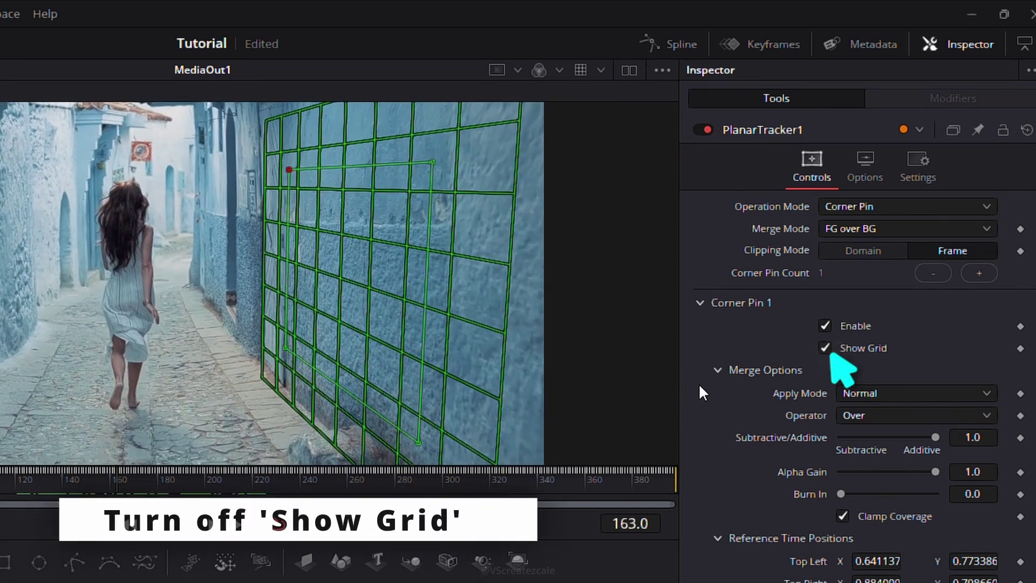
click(827, 347)
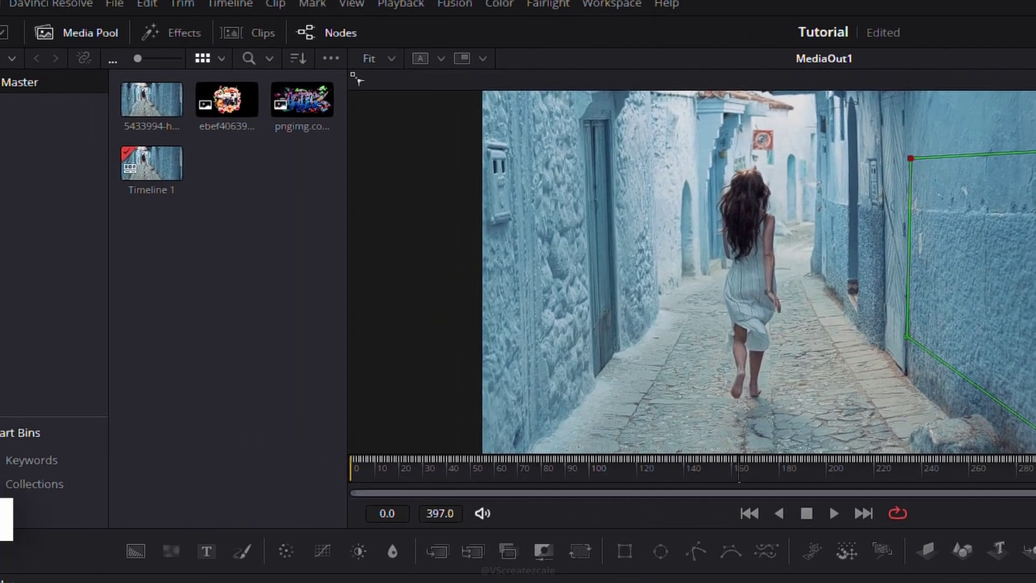
Add the flower-and-camera image as PlanarTracker1's foreground input and insert a Transform node after MediaIn2.
drag(218, 106, 499, 534)
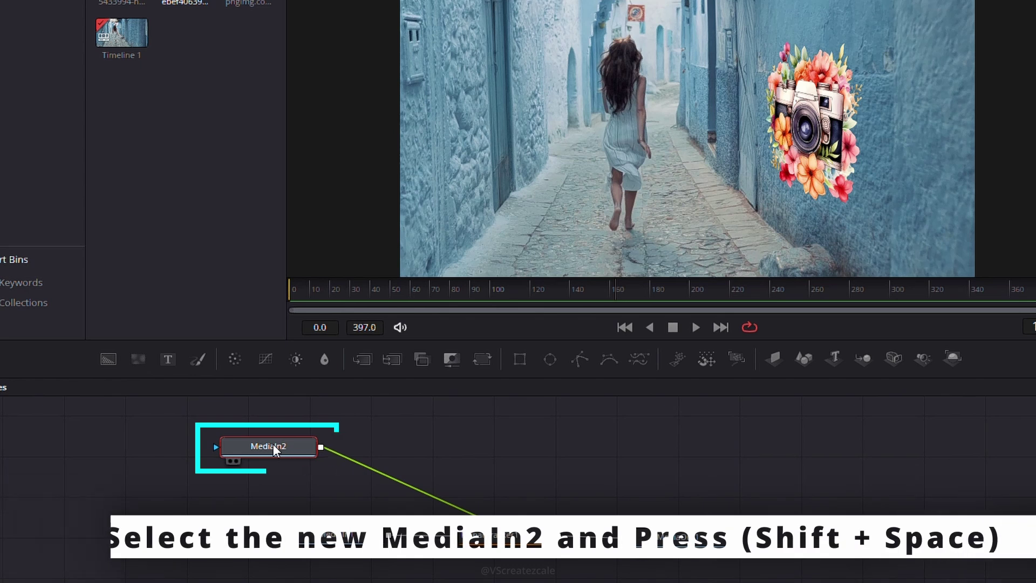
key(shift+space)
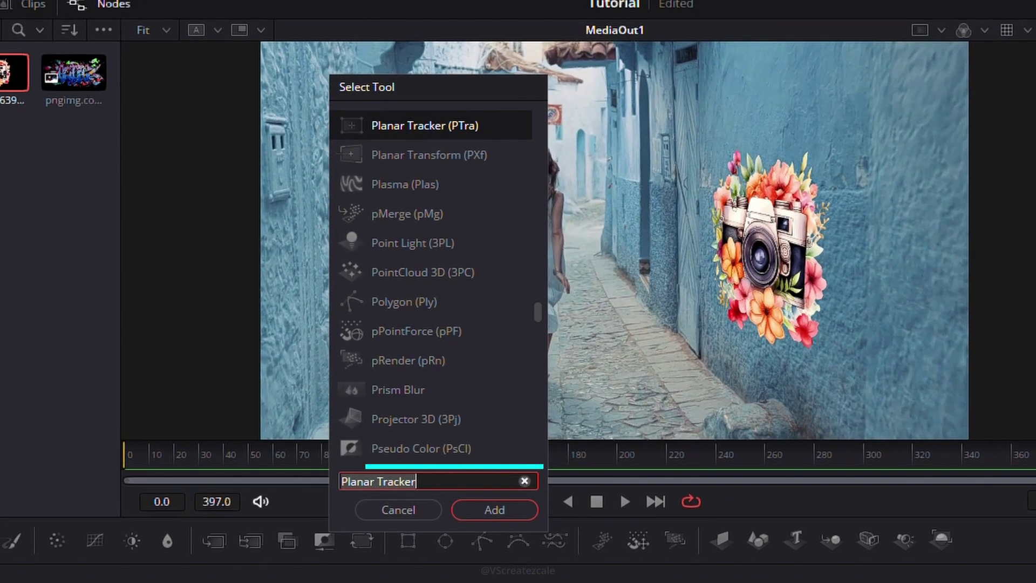
text(tra)
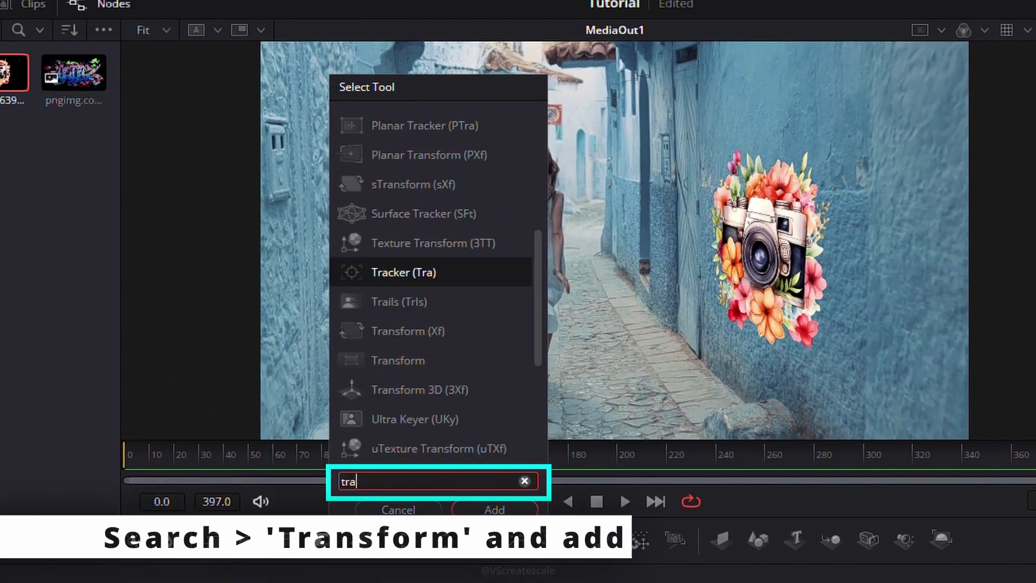
text(nsform)
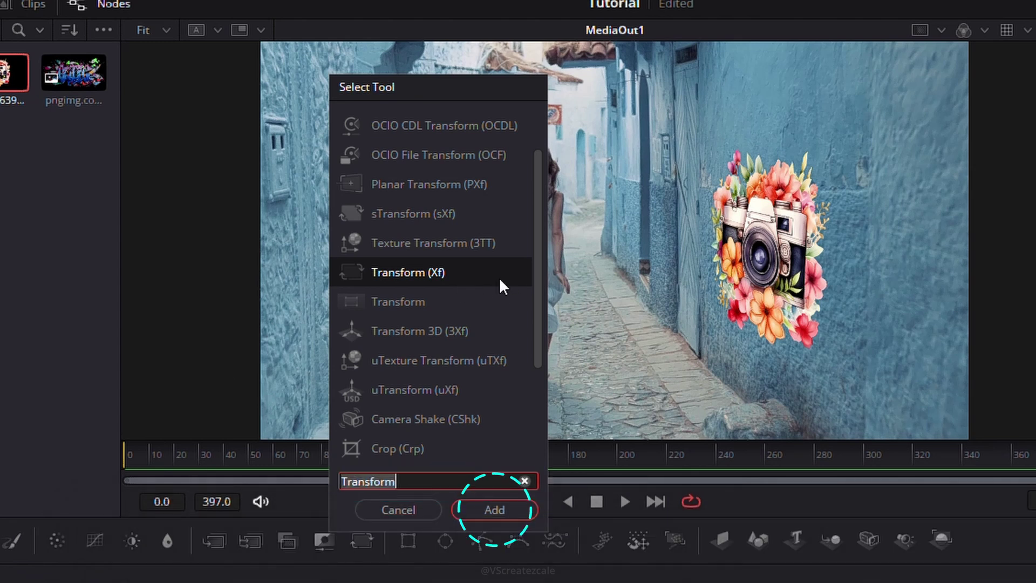
click(505, 513)
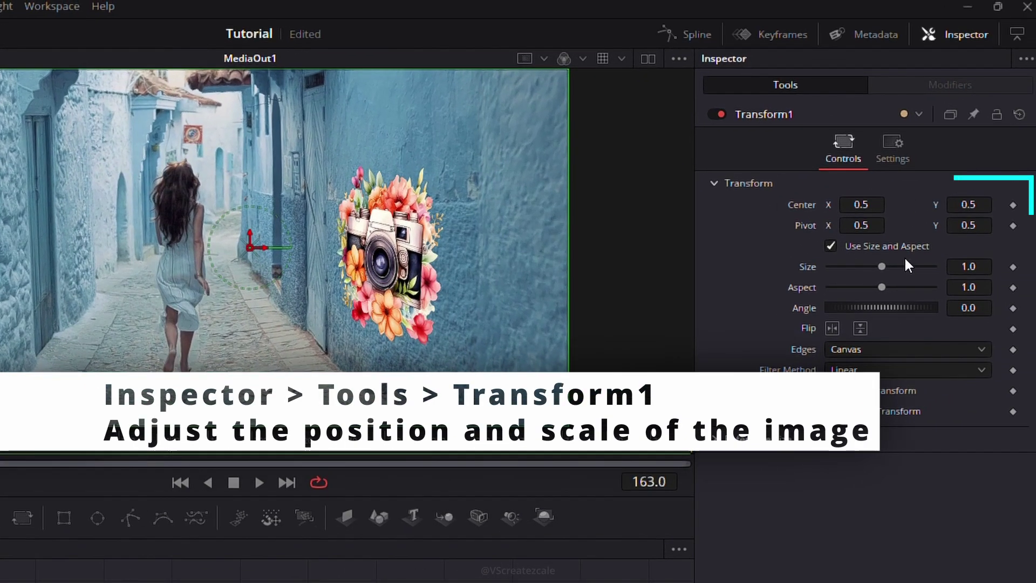
Fine-tune the image's size in Transform1 and shift its center slightly right and up on the wall.
drag(876, 264, 875, 265)
drag(855, 209, 871, 209)
mouse_move(975, 205)
mouse_down()
mouse_move(1003, 204)
mouse_move(994, 204)
mouse_up()
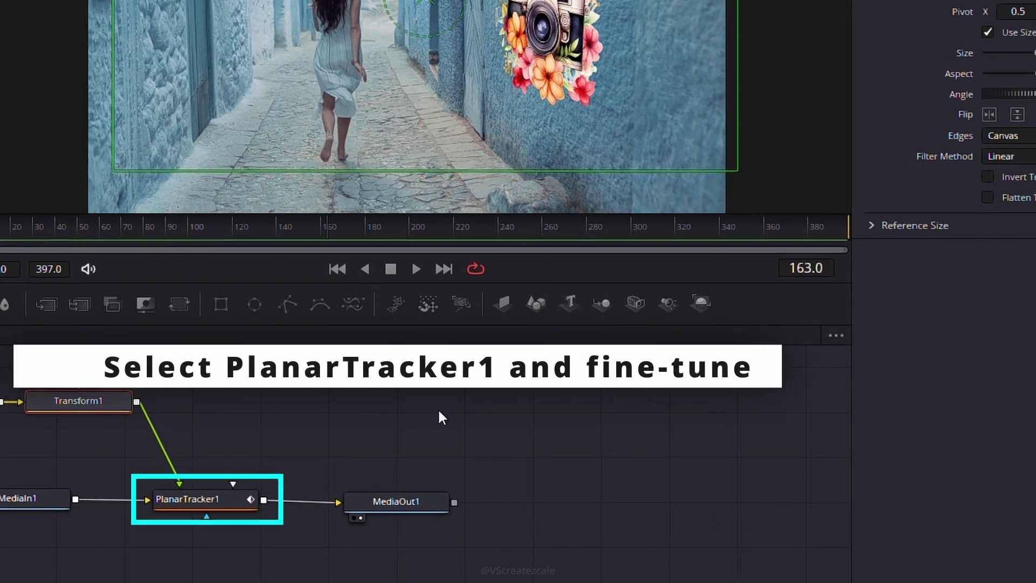
Fine-tune PlanarTracker1's corner pins around the image, placing the top-right pin at about X 0.887, Y 0.806.
click(212, 501)
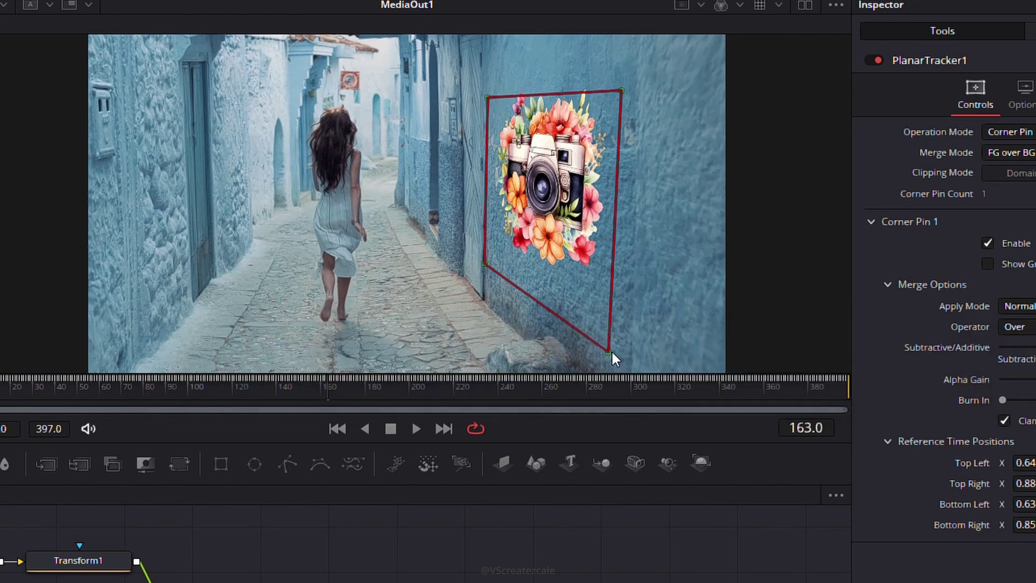
click(608, 341)
click(623, 88)
drag(311, 380, 329, 365)
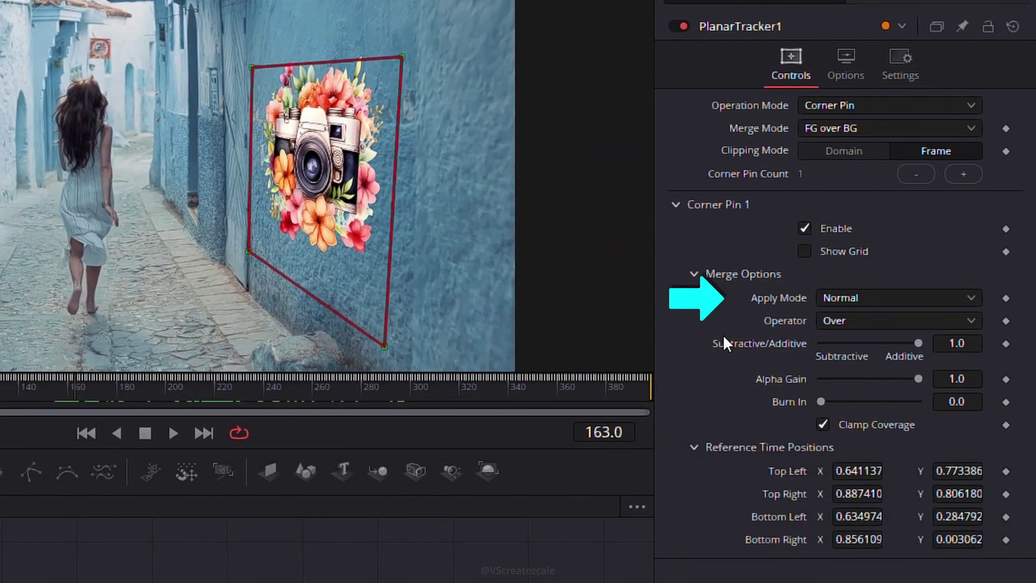
Blend the image into the wall with the Soft Light apply mode and a gain of 0.897.
click(939, 296)
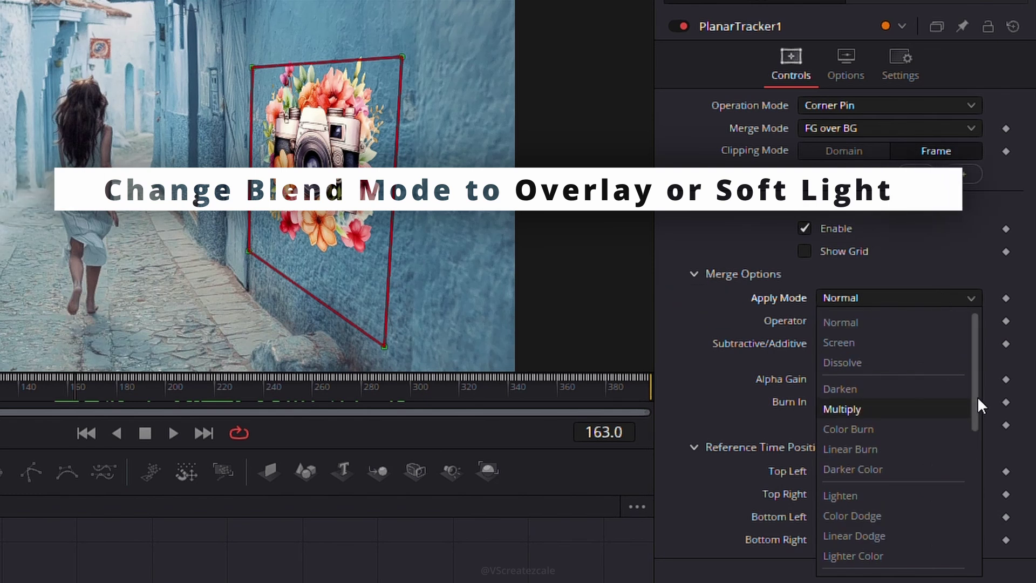
drag(973, 406, 978, 481)
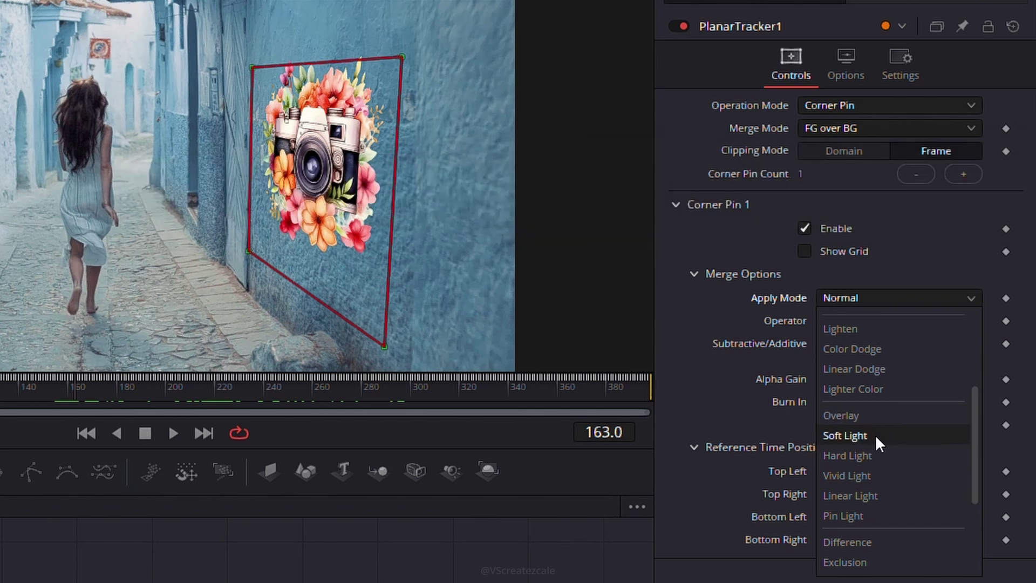
click(890, 435)
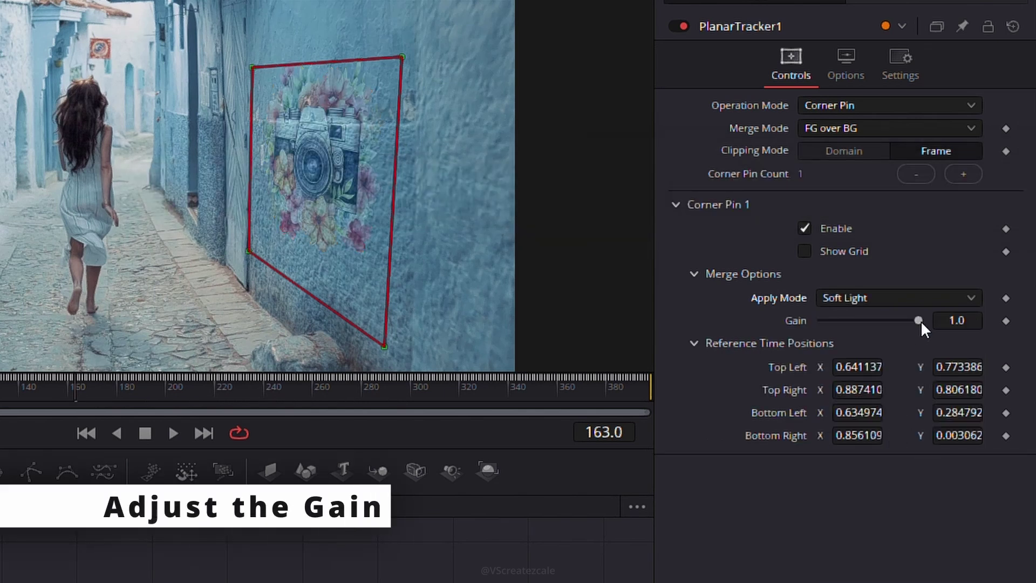
drag(877, 320, 911, 320)
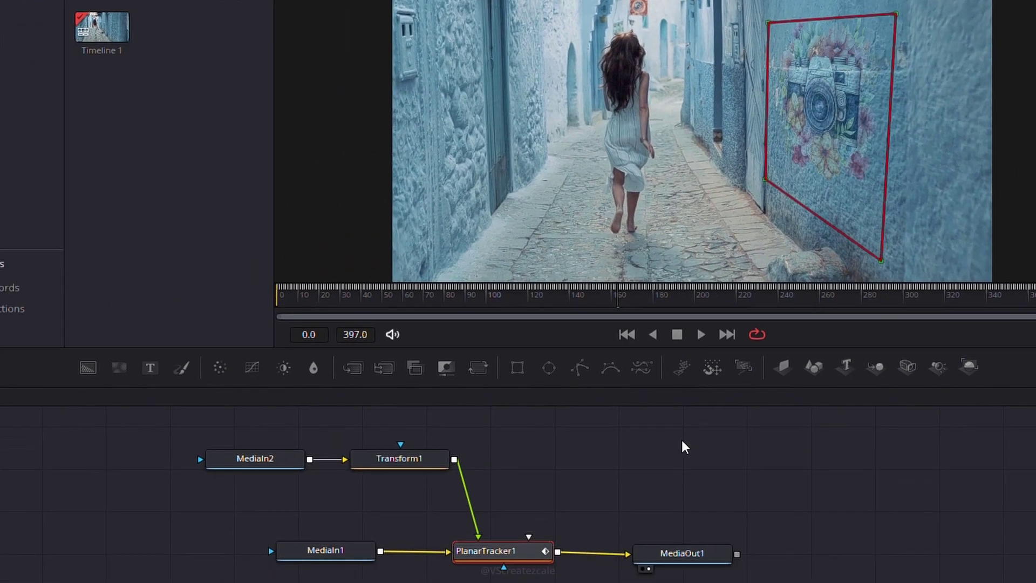
Insert a Gaussian Blur node between MediaIn2 and Transform1.
click(139, 481)
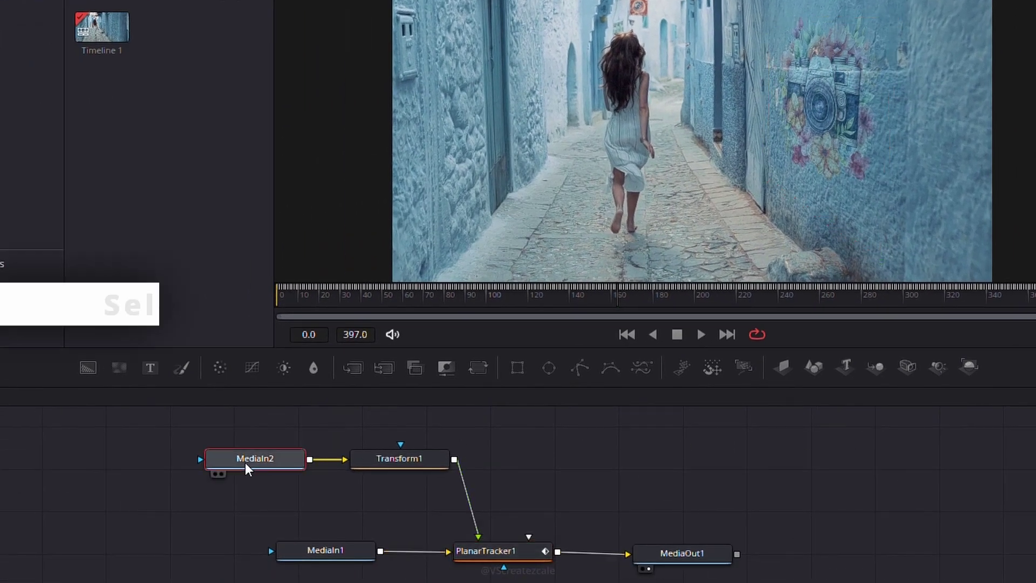
scroll(849, 113, up, 5)
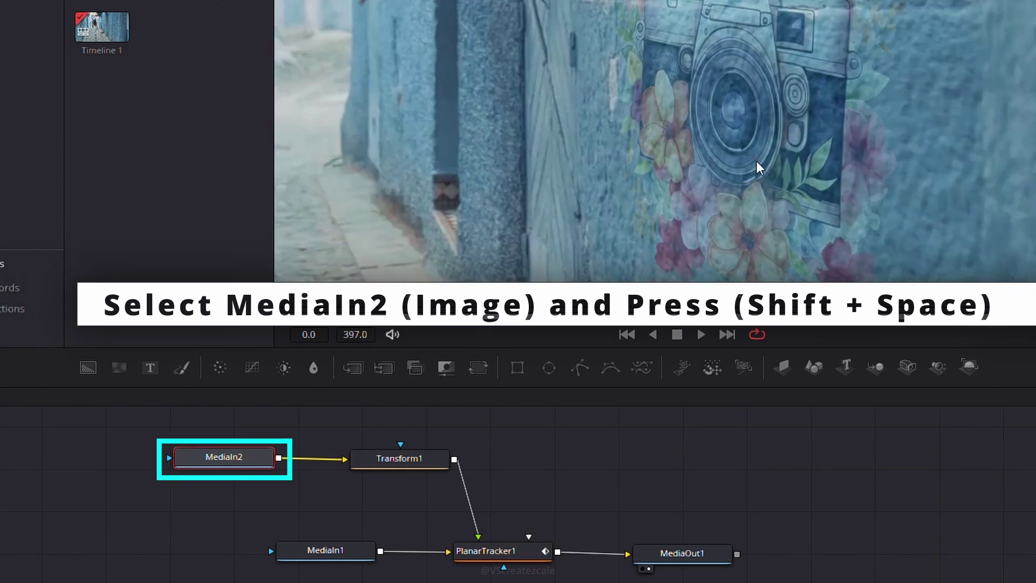
key(shift+space)
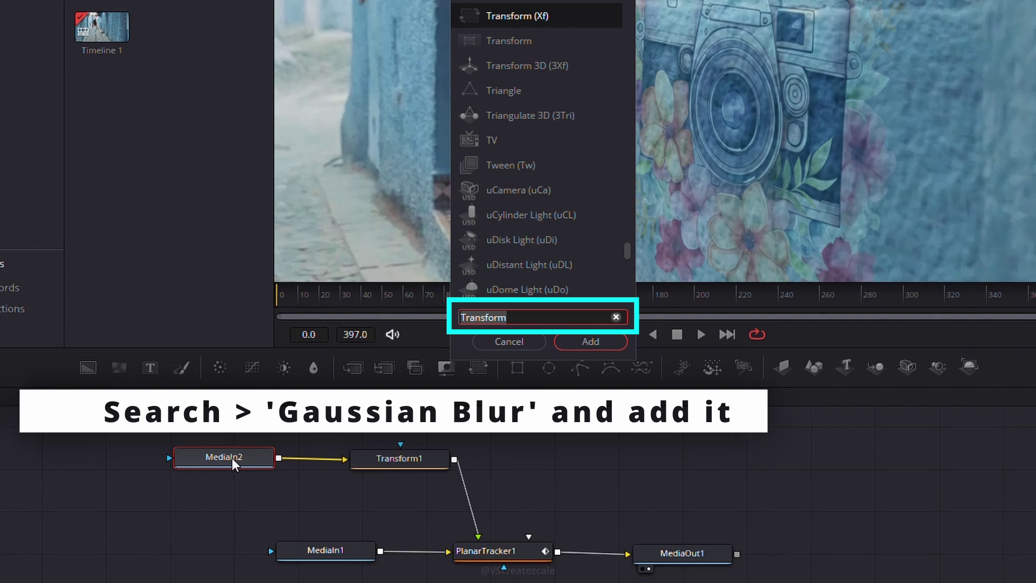
text(blu)
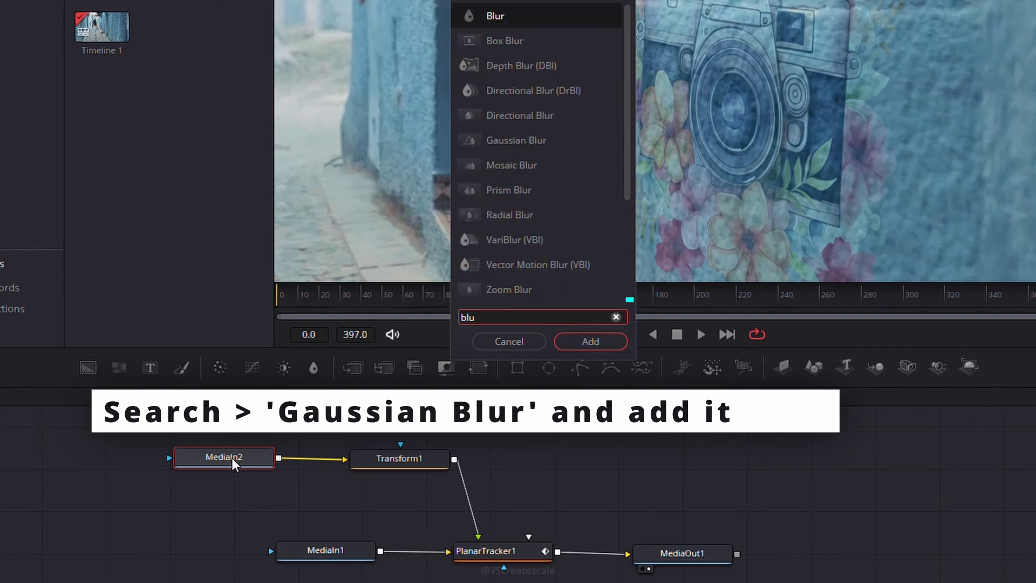
click(519, 141)
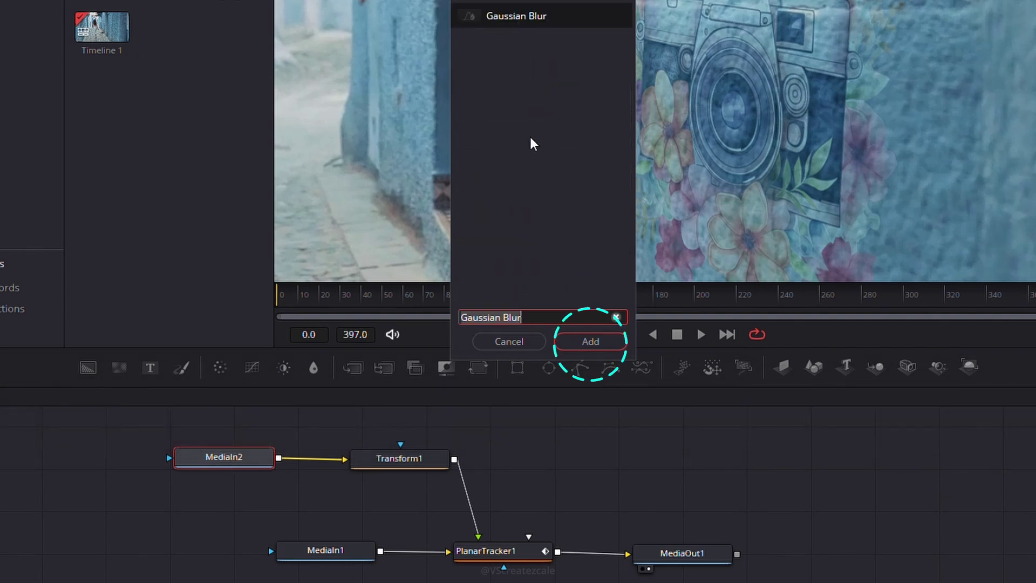
click(593, 342)
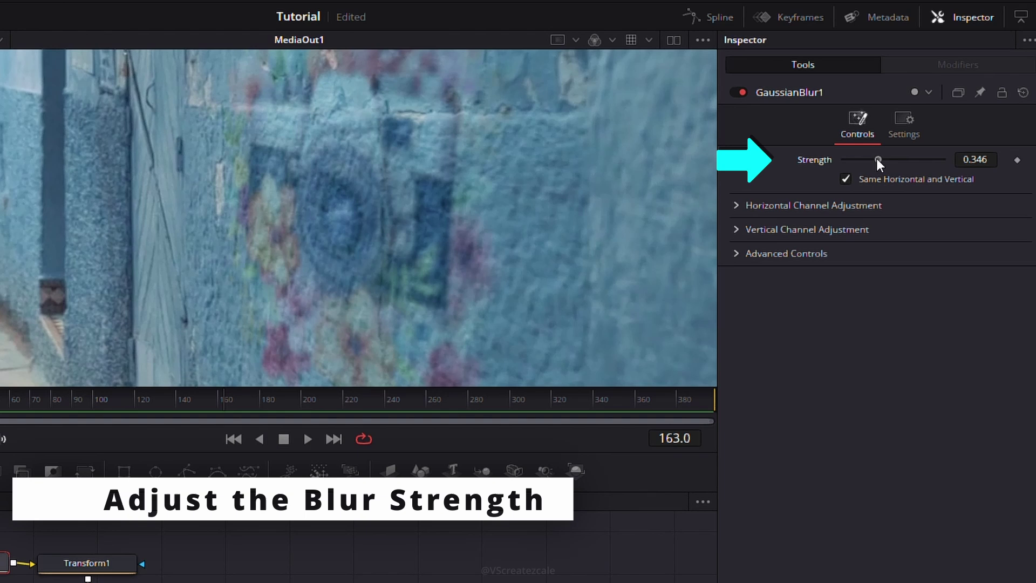
Set GaussianBlur1's strength to 0.22 and play back the shot, returning to frame 145.
mouse_move(877, 160)
mouse_down()
mouse_move(831, 160)
mouse_move(867, 156)
mouse_up()
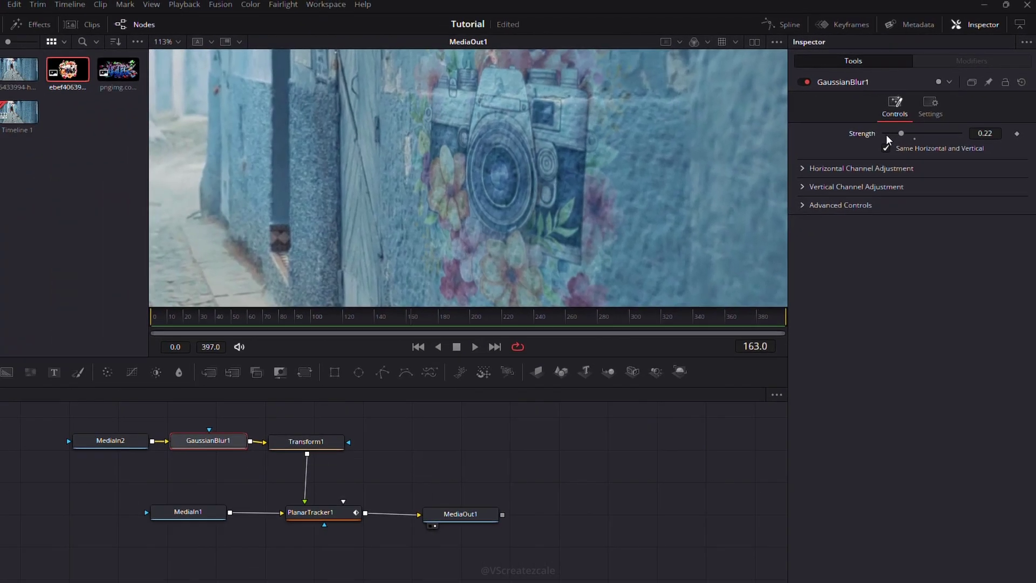
key(space)
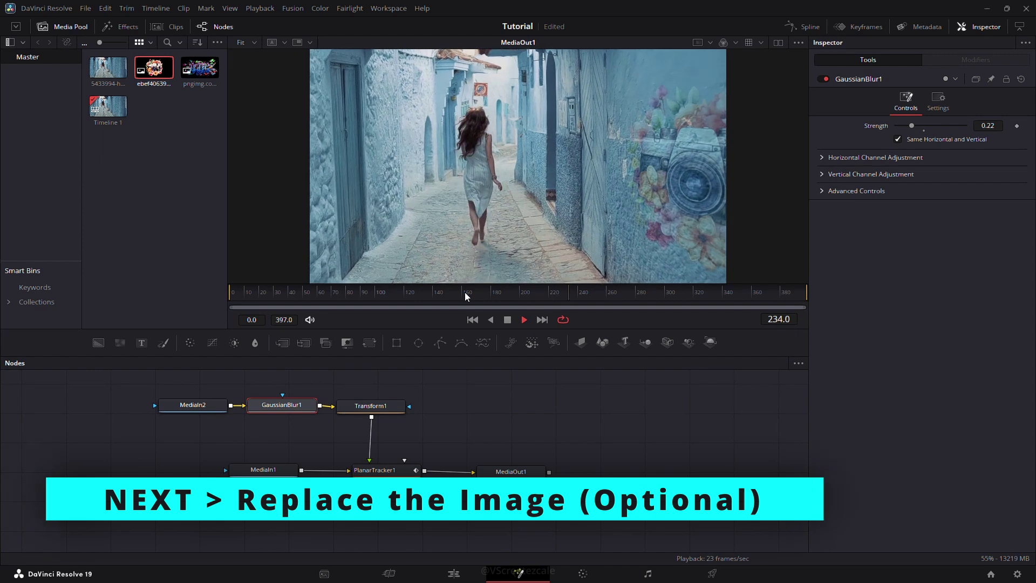
drag(470, 292, 442, 291)
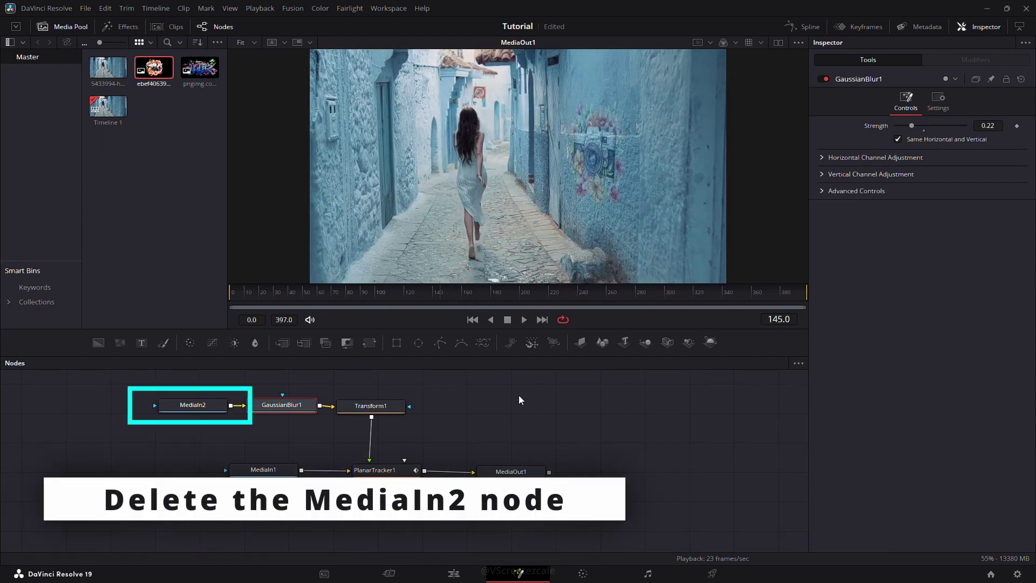
Replace the flower-and-camera MediaIn2 node with the graffiti PNG image and connect it to GaussianBlur1's input.
click(182, 402)
key(Delete)
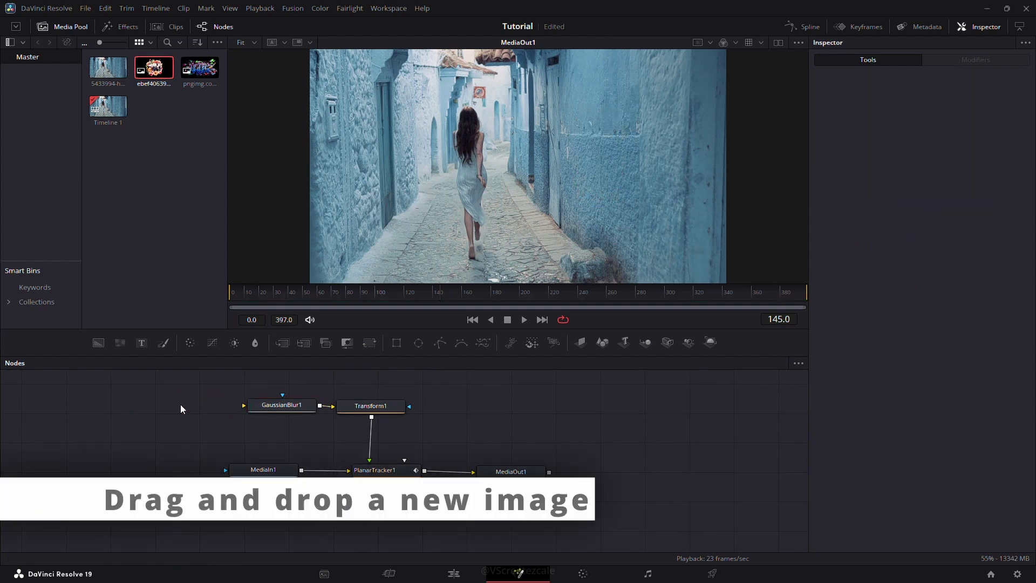
drag(199, 68, 155, 414)
drag(191, 415, 253, 406)
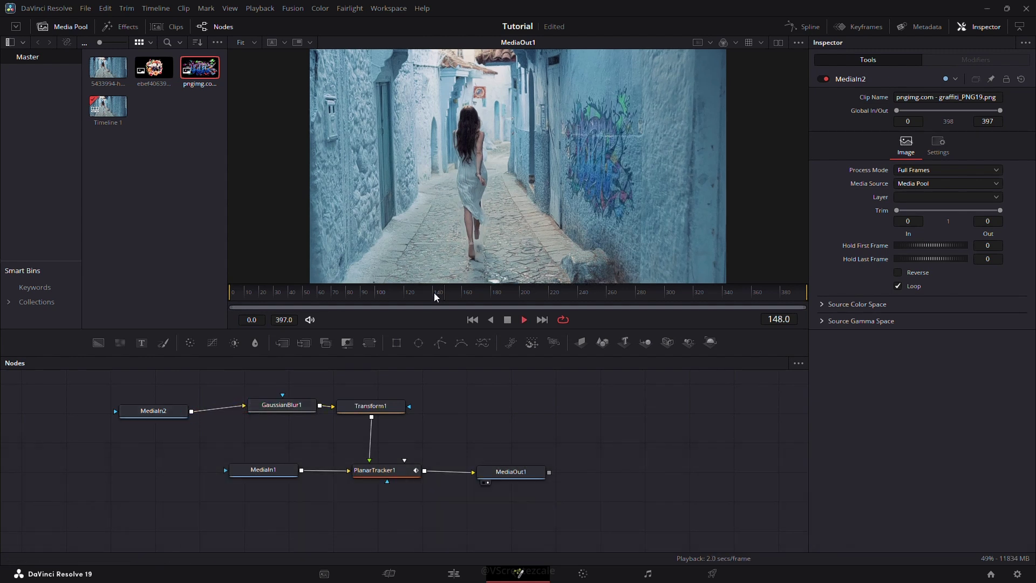
Delete the graffiti MediaIn2 node and connect a Text node to GaussianBlur1 in its place.
click(152, 412)
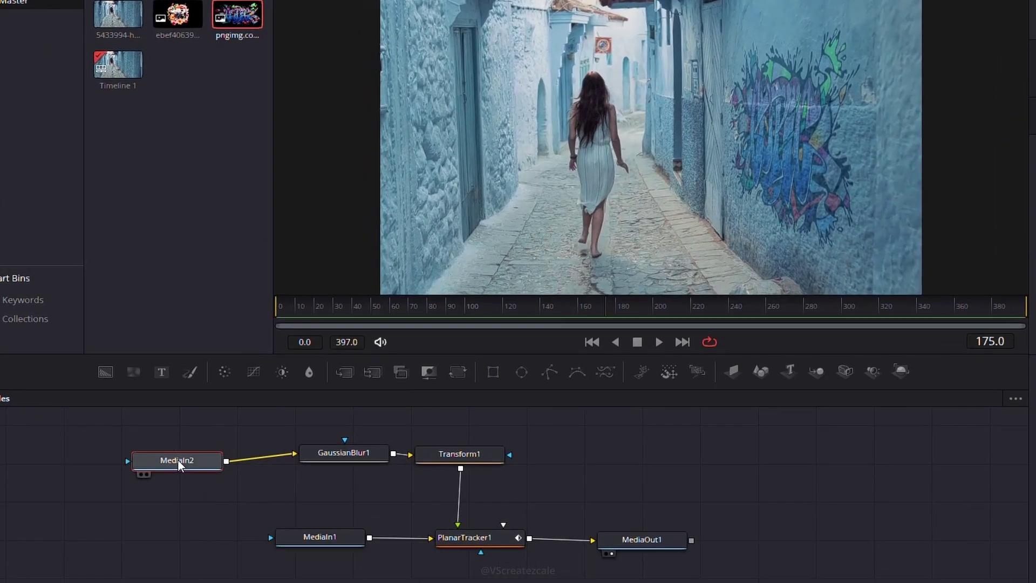
key(Delete)
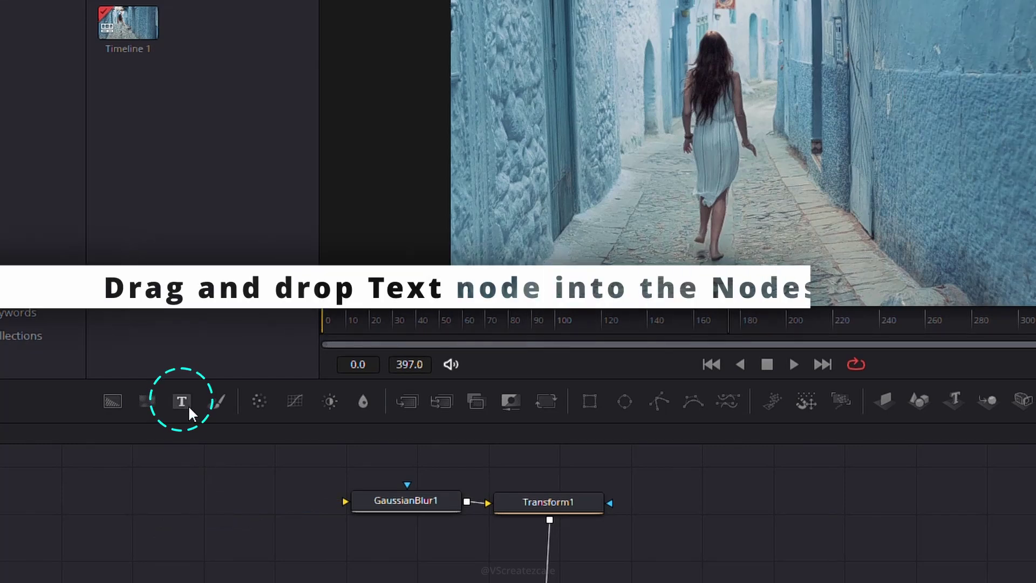
drag(189, 413, 346, 501)
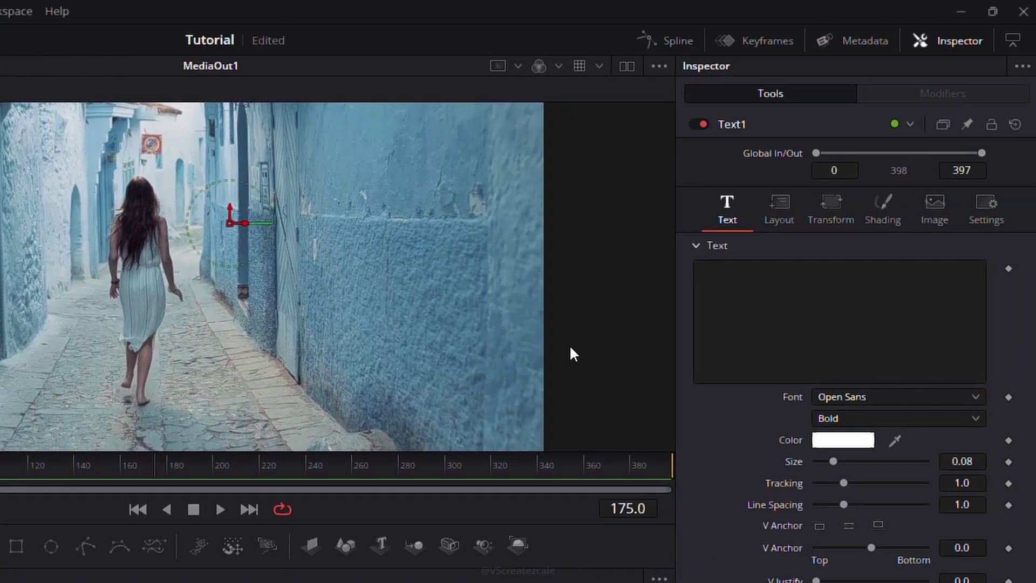
Enter the text "Davinci Resolve" in Text1, split over two lines after "Davinci".
click(744, 278)
text(Davinci Resolve)
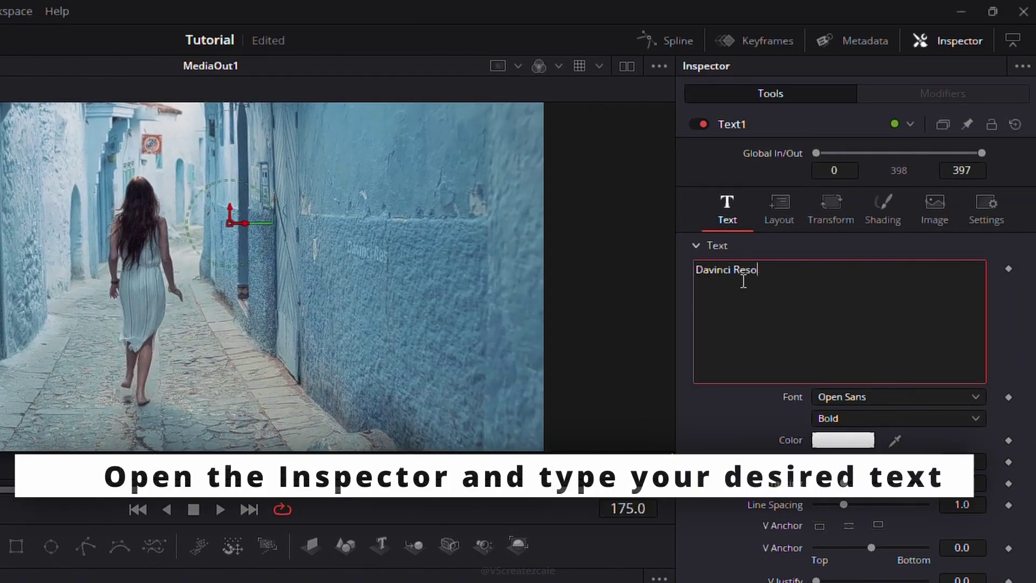
click(734, 270)
key(Return)
Enlarge the wall text to size 0.2559 and color it dark red.
drag(832, 461, 872, 461)
click(852, 439)
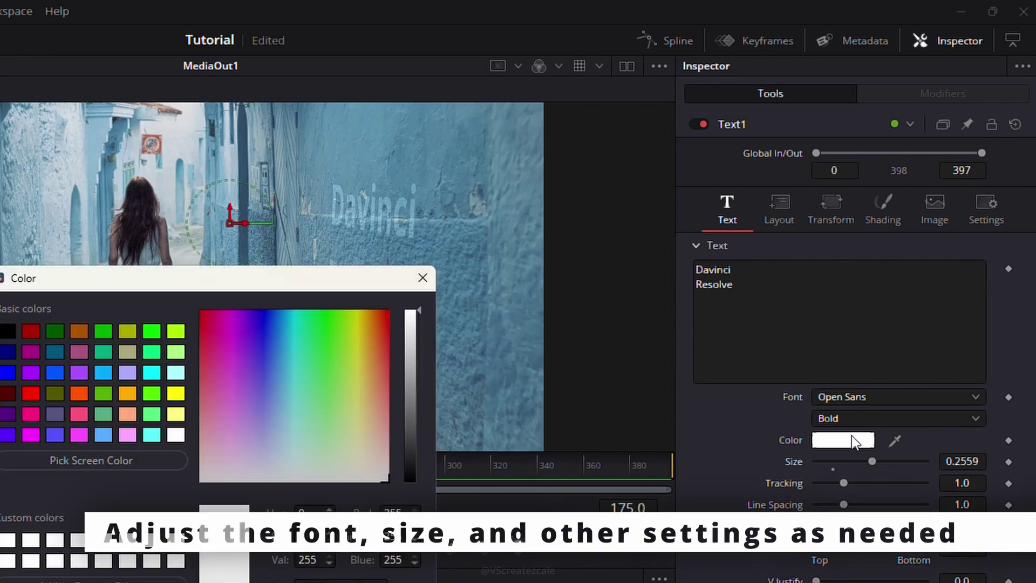
click(152, 372)
click(31, 330)
key(Return)
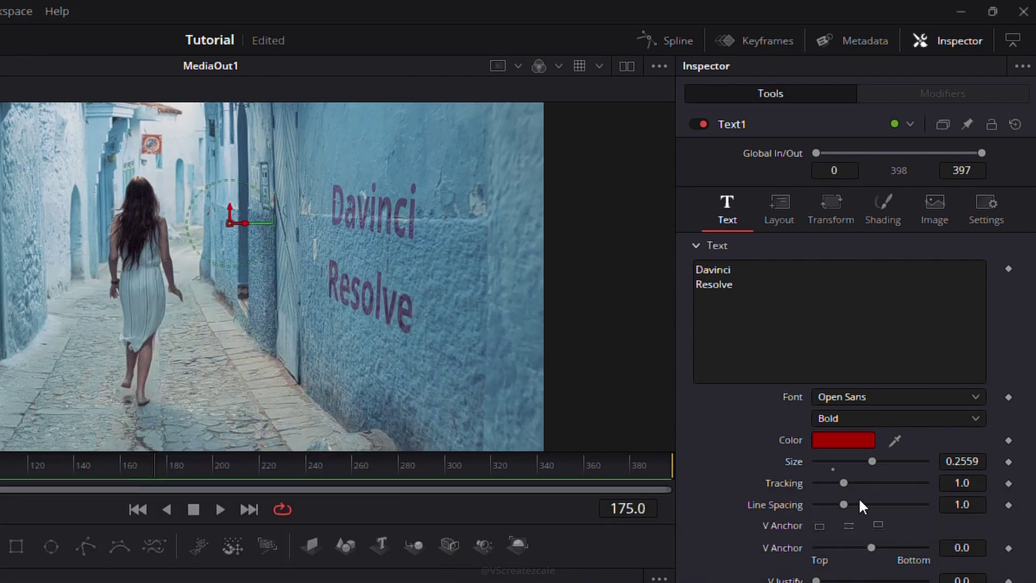
Change the wall text's font to Old English Text MT.
click(898, 399)
key(Up)
key(Up)
key(Return)
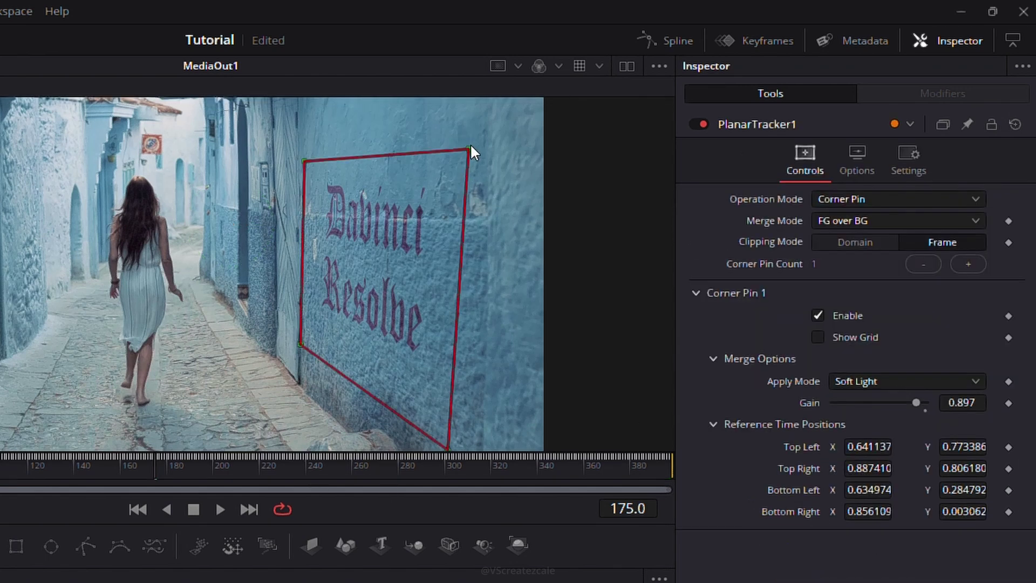
Move PlanarTracker1's top-right pin to about X 0.884, Y 0.838 and bottom-right to about X 0.877, Y 0.038, and scrub to frame 260.
drag(471, 151, 465, 137)
drag(447, 448, 463, 435)
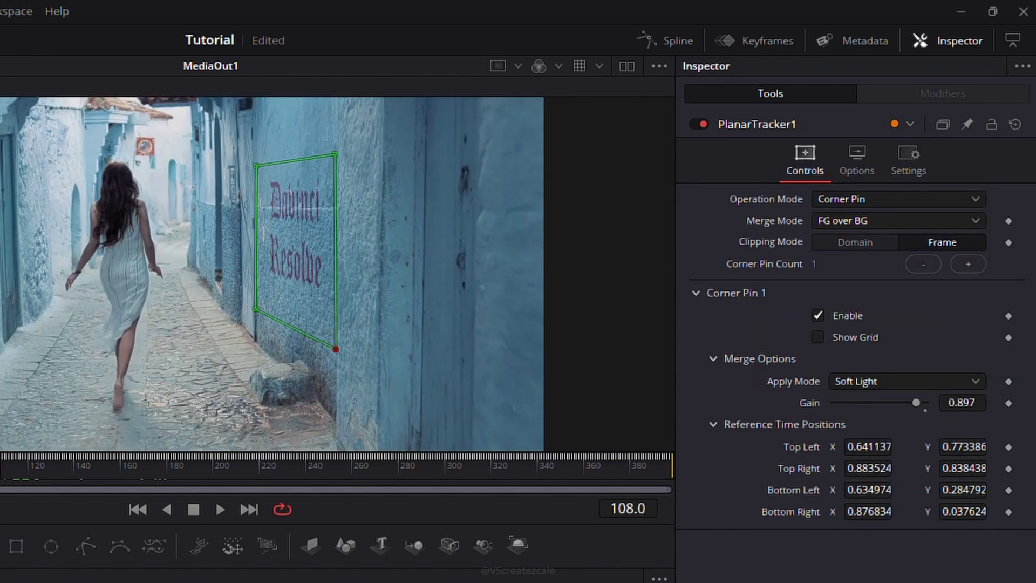
drag(463, 435, 361, 451)
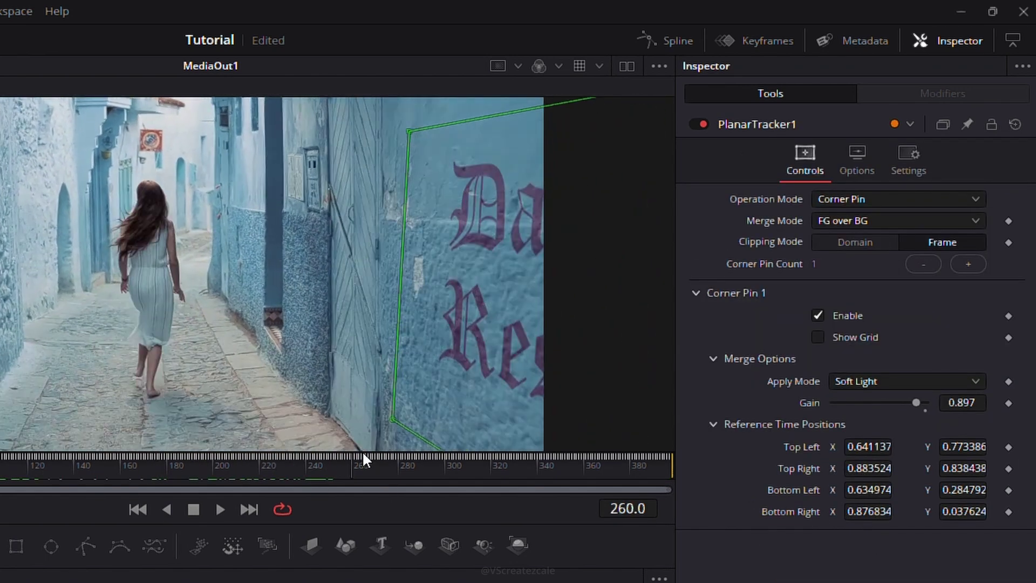